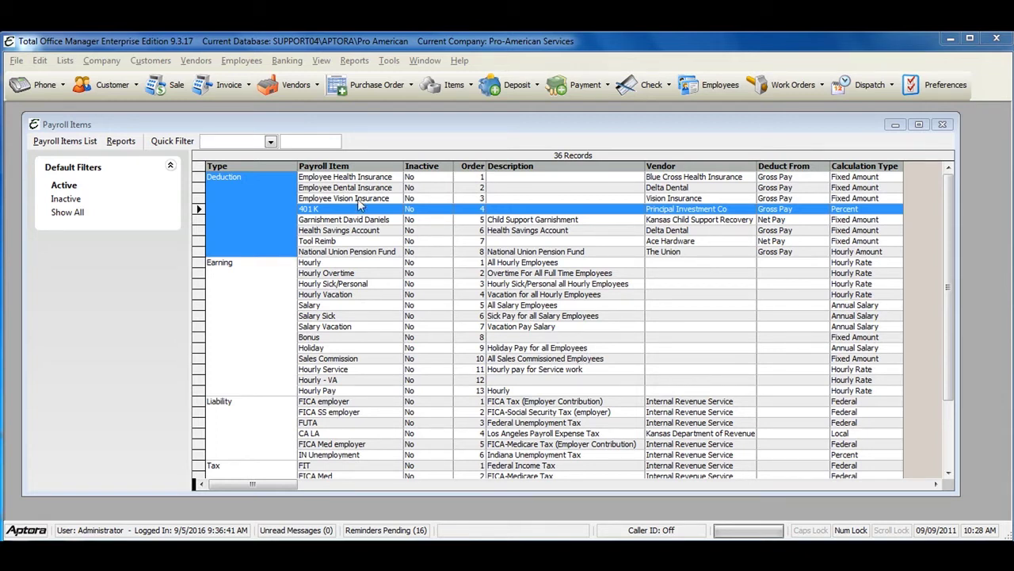
Step: From the Employees Payroll Items List, create a new Time Off Item payroll item
left_click(235, 62)
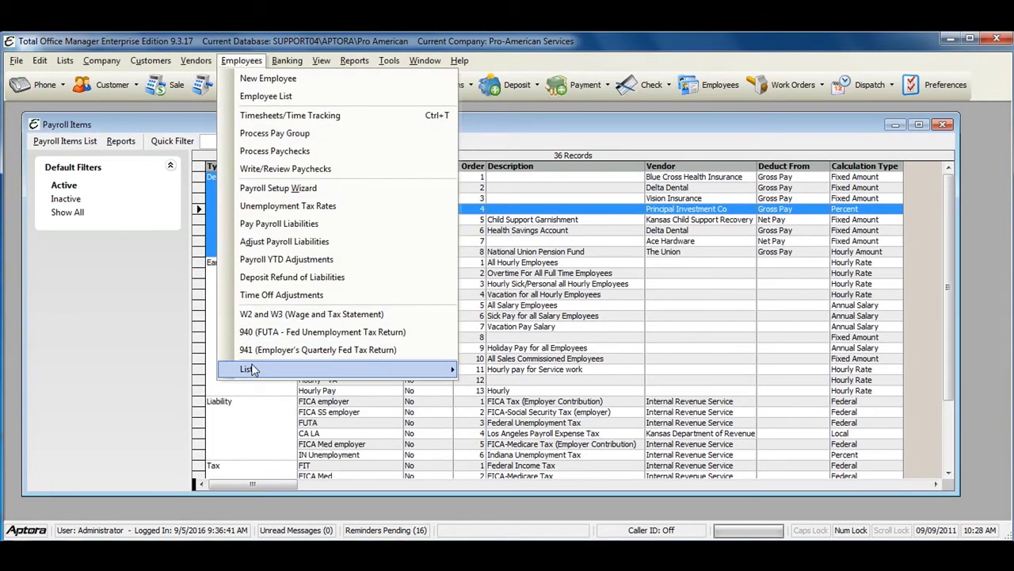
mouse_move(248, 370)
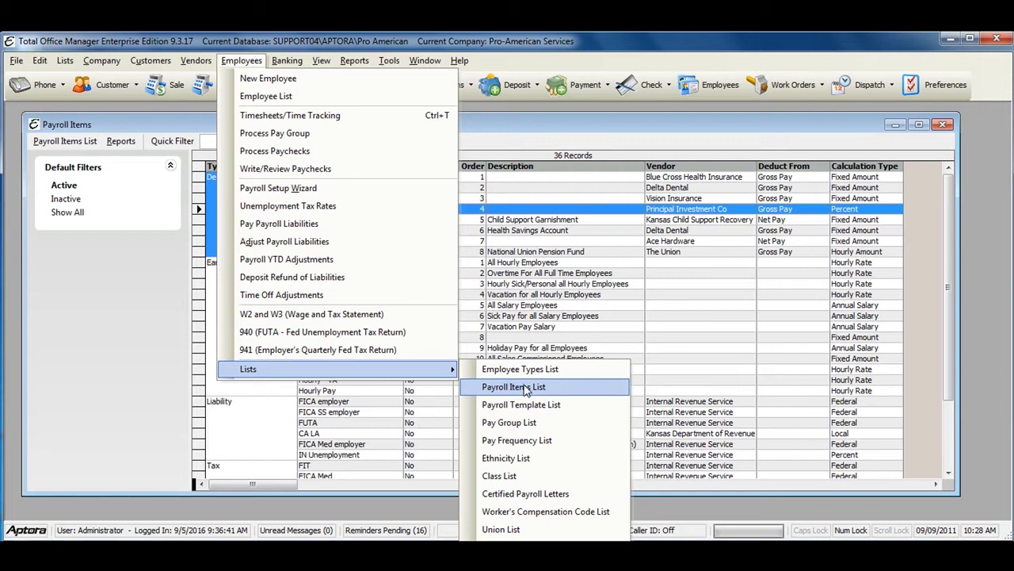
left_click(529, 388)
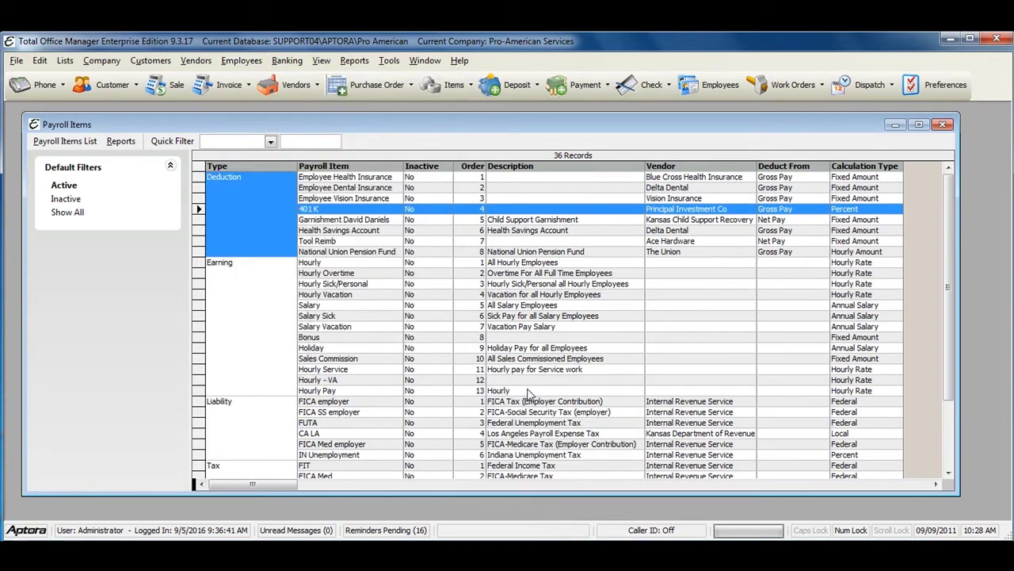
left_click(453, 352)
scroll(453, 356, "down", 2)
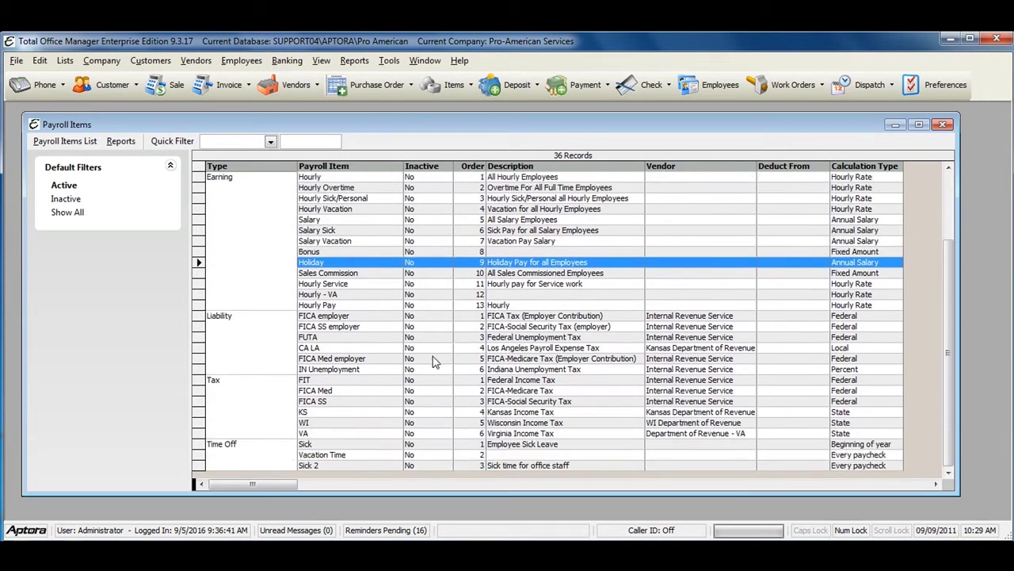
right_click(330, 428)
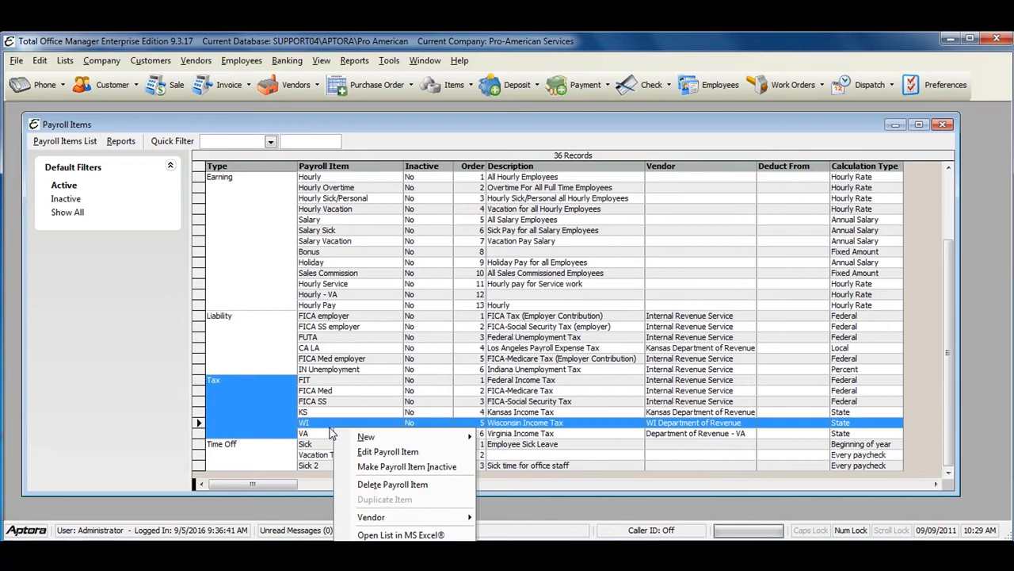
mouse_move(366, 437)
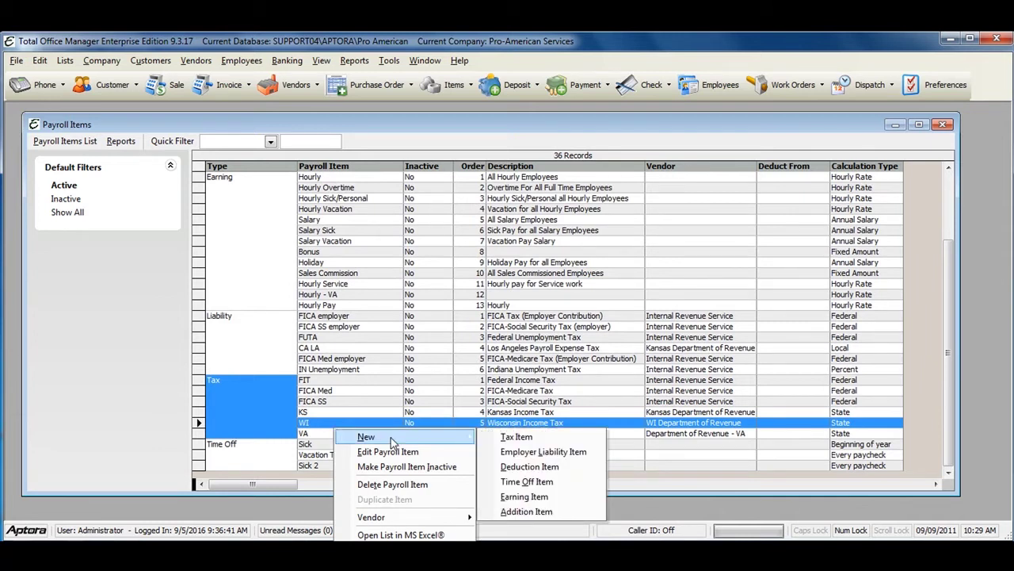
left_click(527, 483)
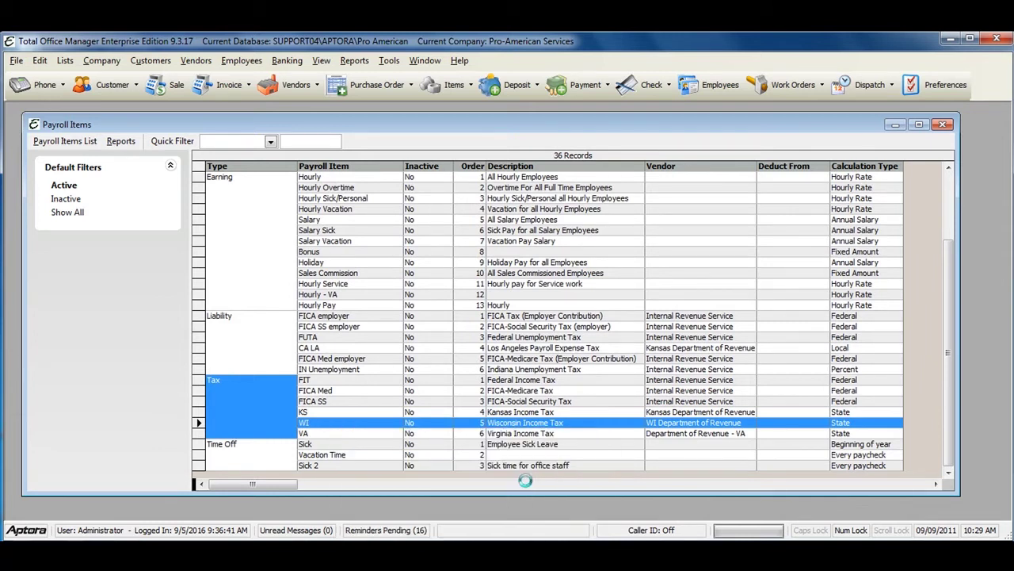
Step: Enter ID 'Vacation pay' and description 'Vacation earned' in the Time Off Types form
left_click_drag(481, 195, 496, 199)
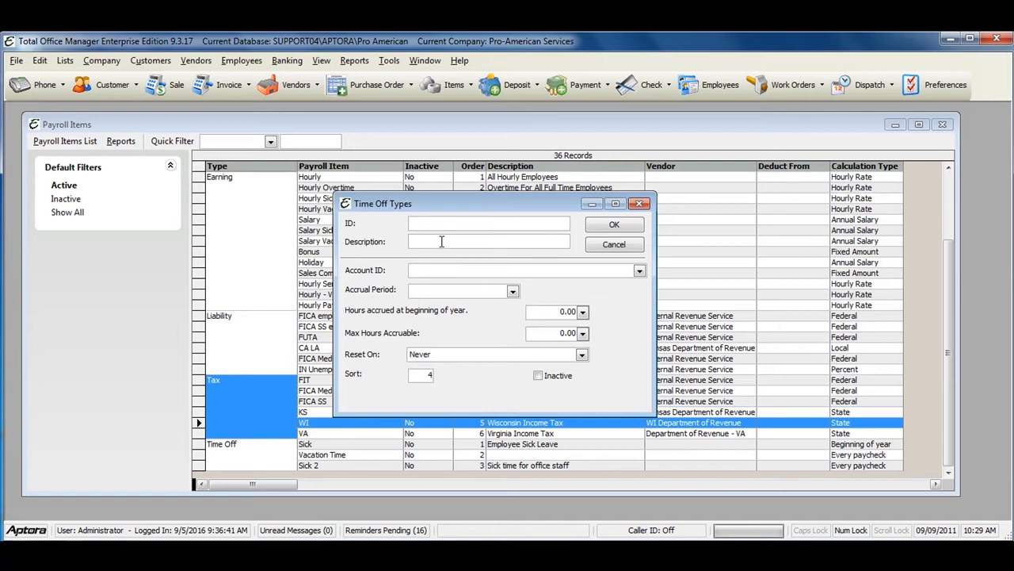
left_click_drag(443, 204, 425, 198)
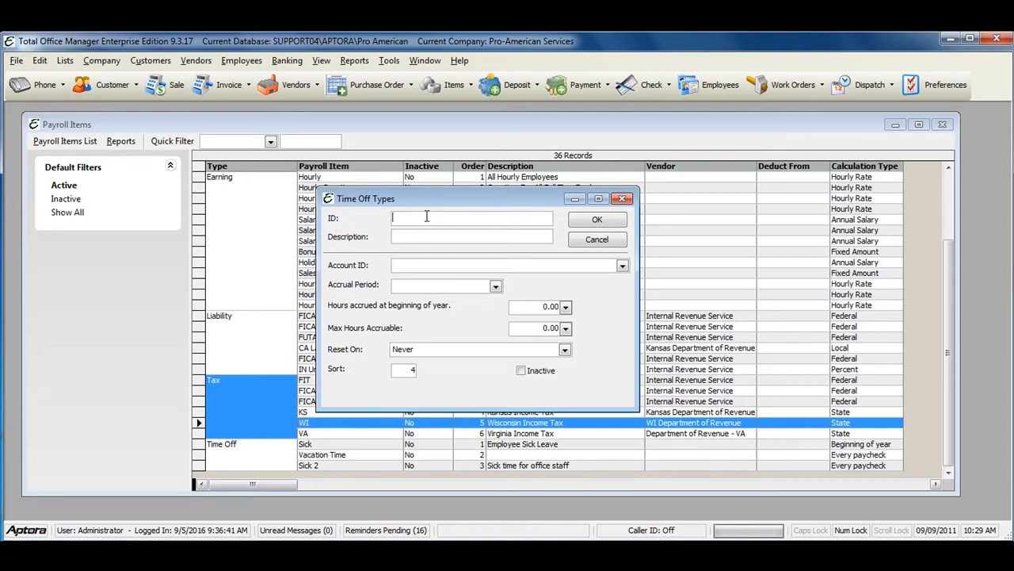
type("S")
key("BackSpace")
type("Vacation")
type(" pay")
key("Tab")
type("Va")
type("cation earned")
Step: Set the account to COGS - Labor and bring up the Accrual Period choices
left_click(622, 267)
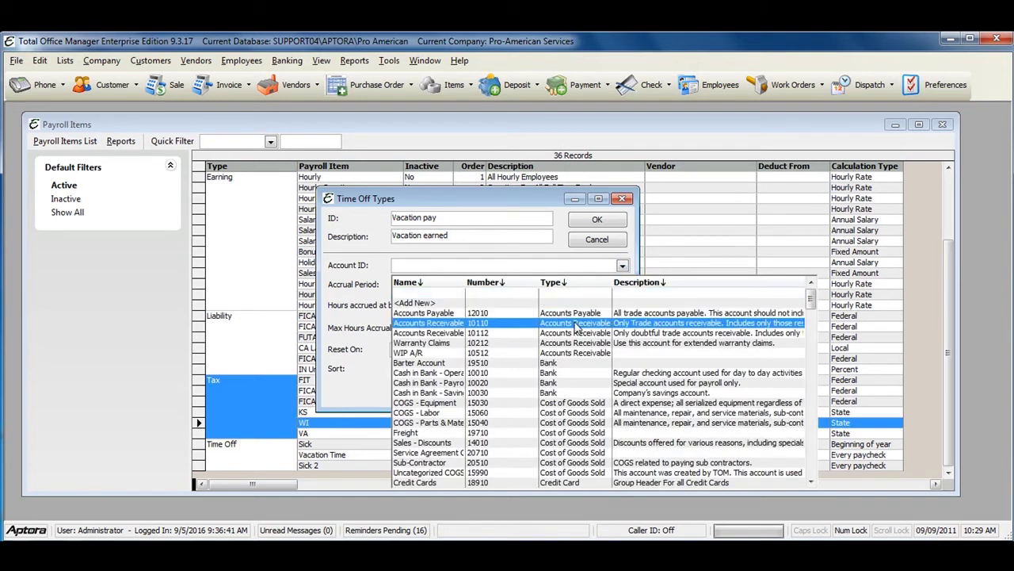
left_click(578, 414)
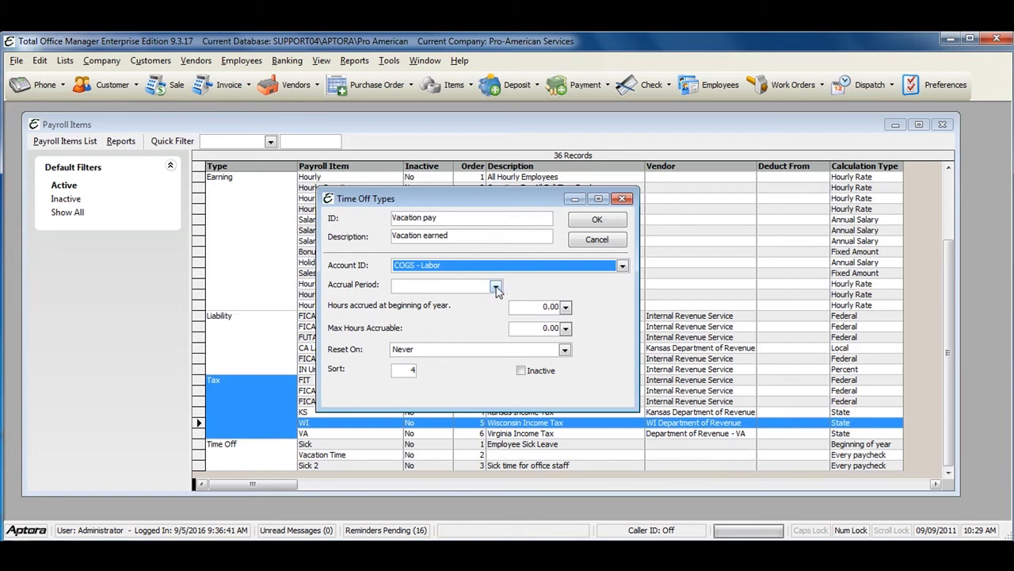
left_click(495, 287)
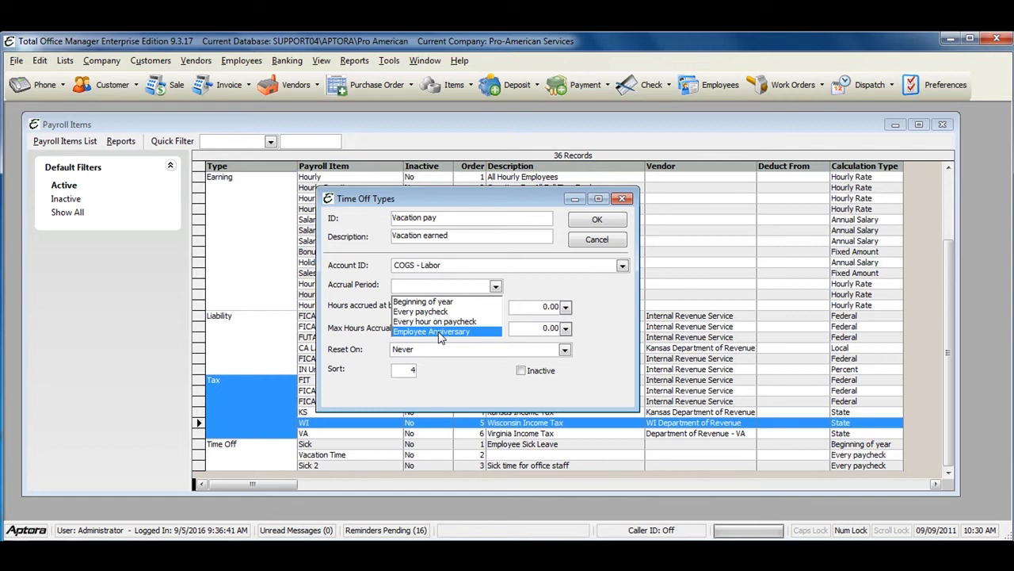
left_click(442, 332)
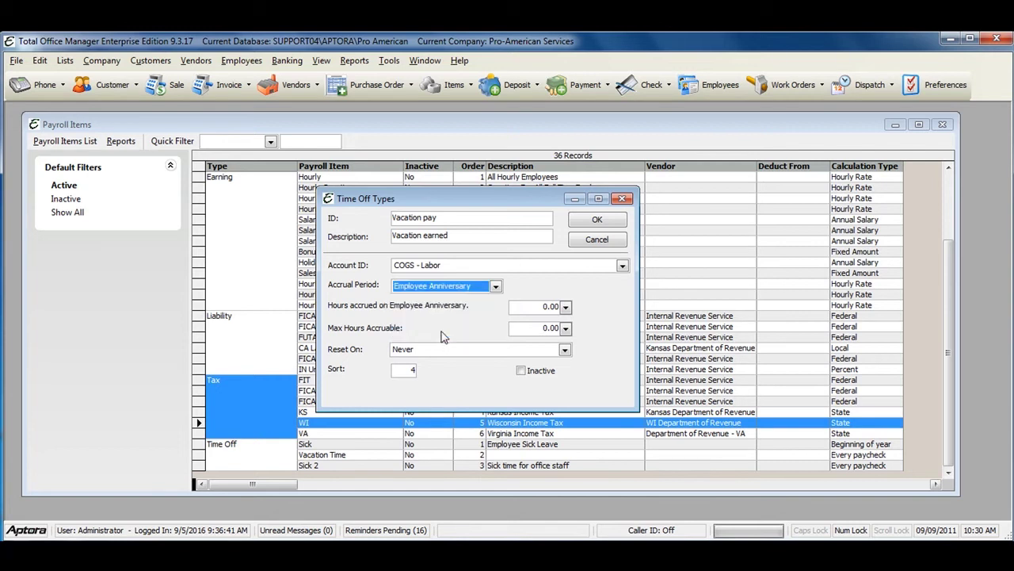
left_click(536, 307)
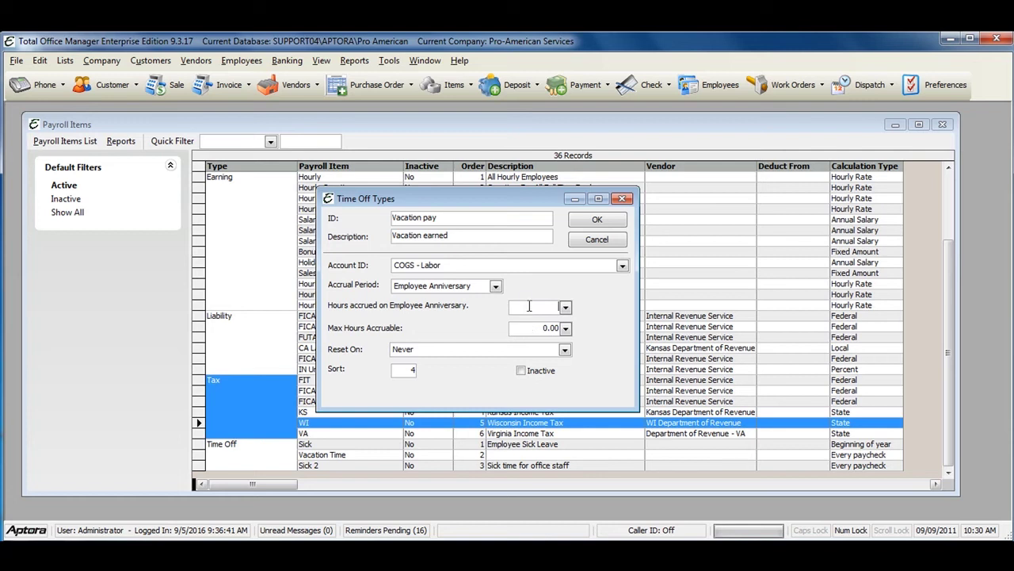
left_click(529, 306)
mouse_move(540, 327)
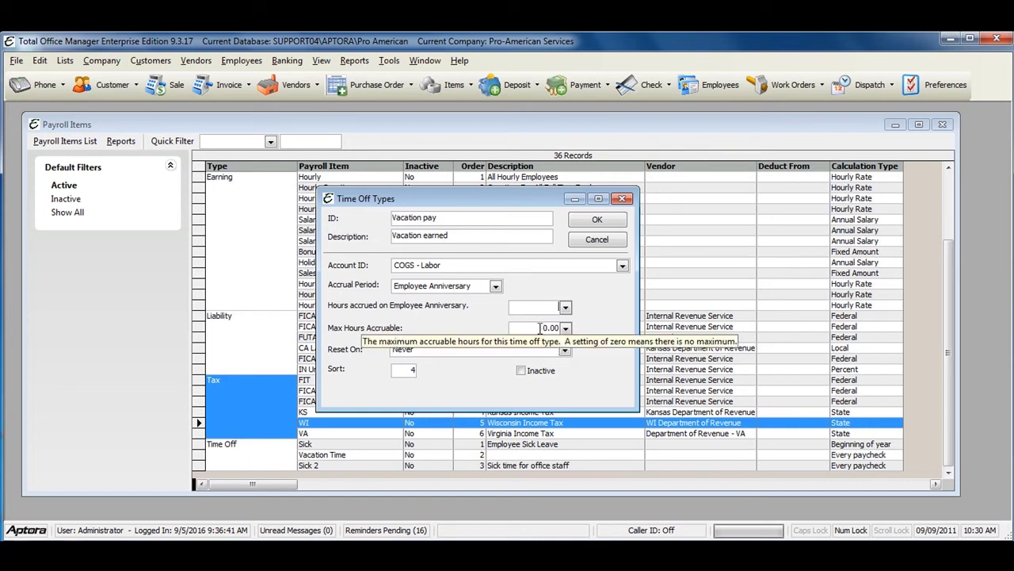
left_click(539, 328)
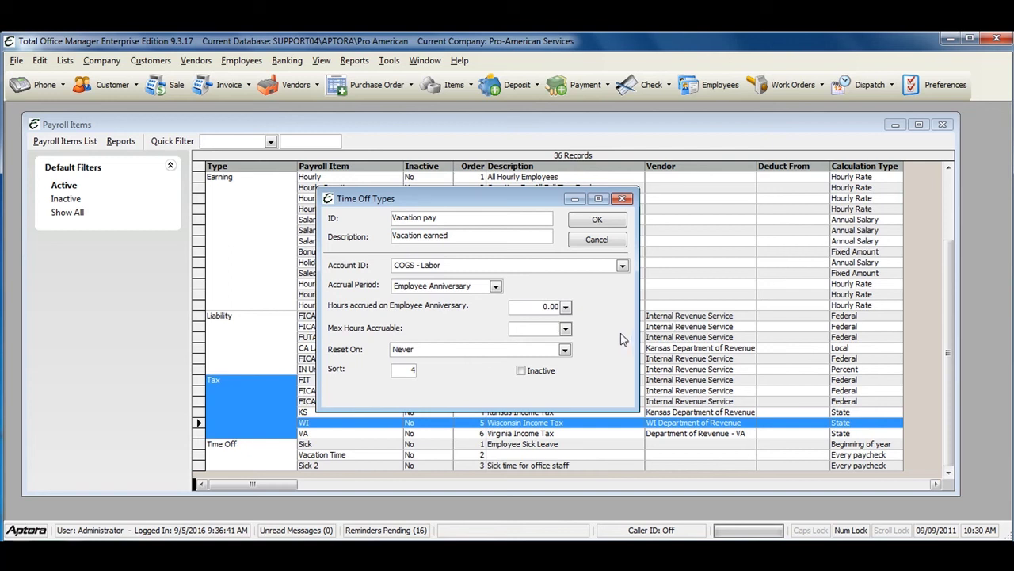
left_click(565, 350)
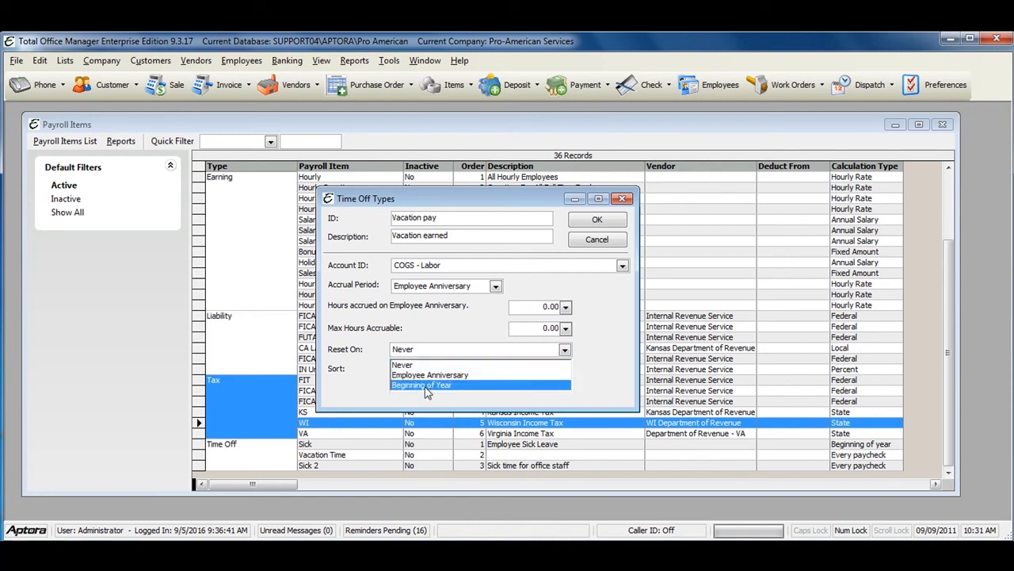
left_click(626, 339)
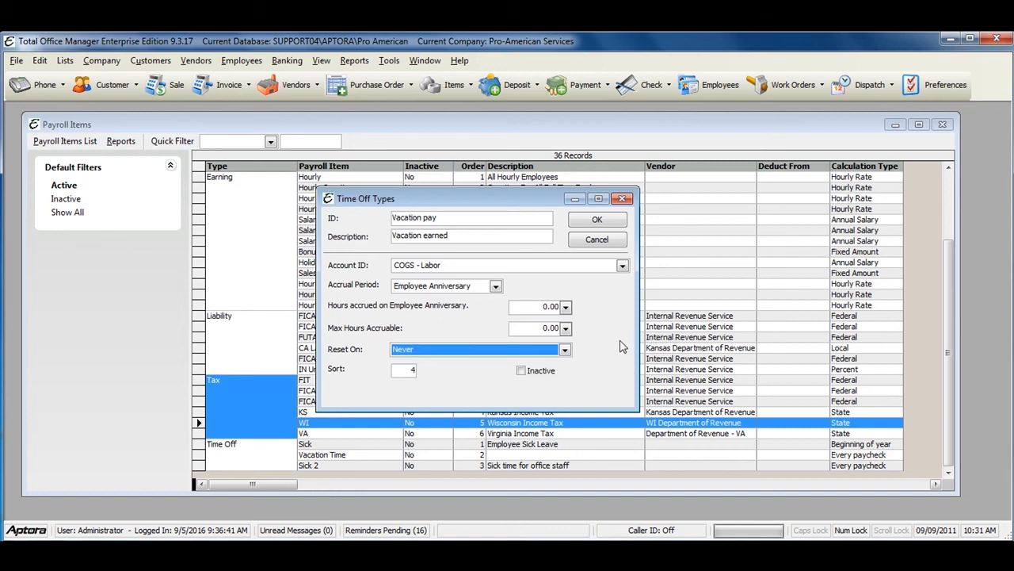